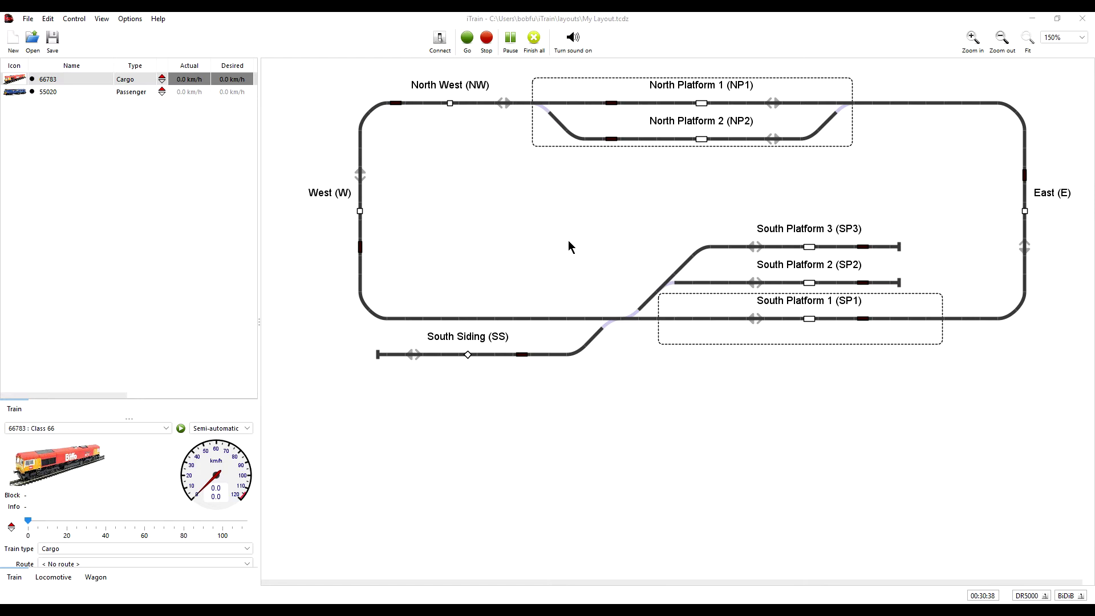
Preview My Layout.tcdz in the layouts folder to examine its contents and version details, then leave without opening it
{"action": "left_click", "coordinate": [31, 40]}
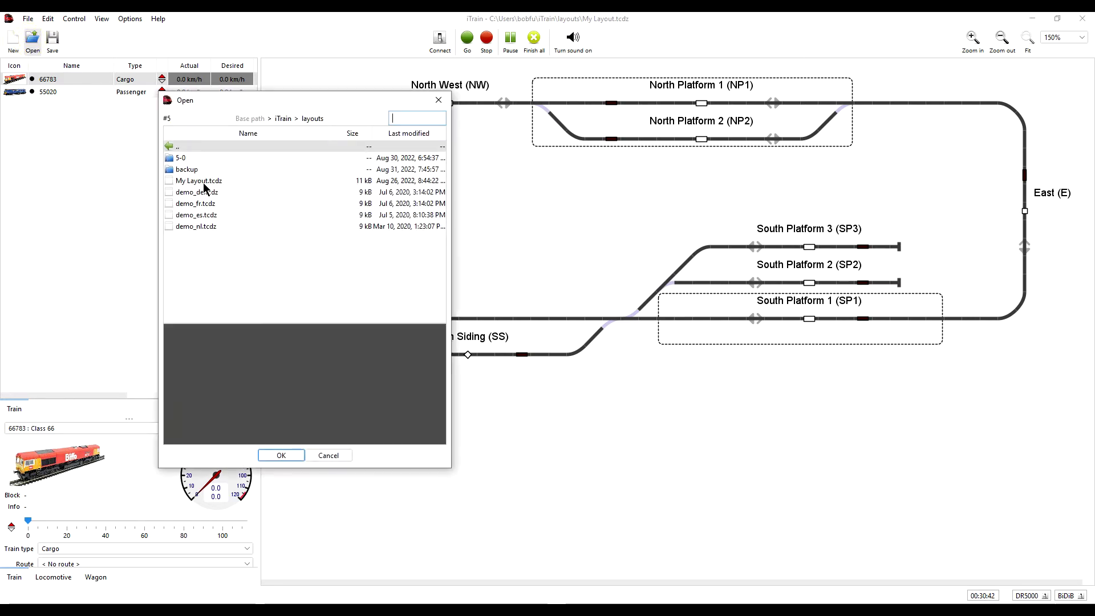
{"action": "left_click", "coordinate": [203, 182]}
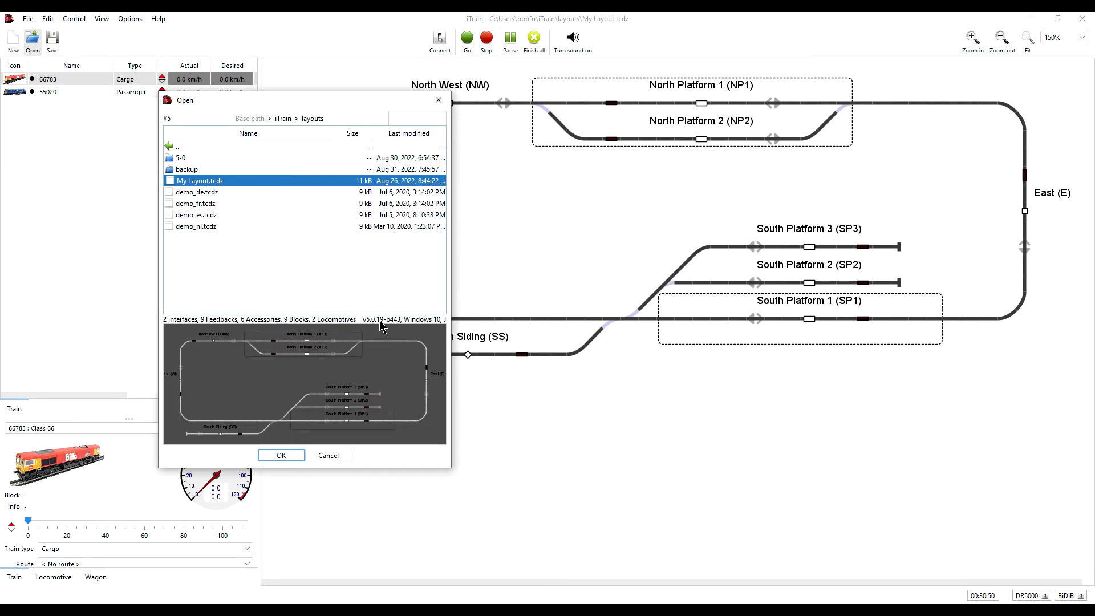
{"action": "left_click", "coordinate": [333, 453]}
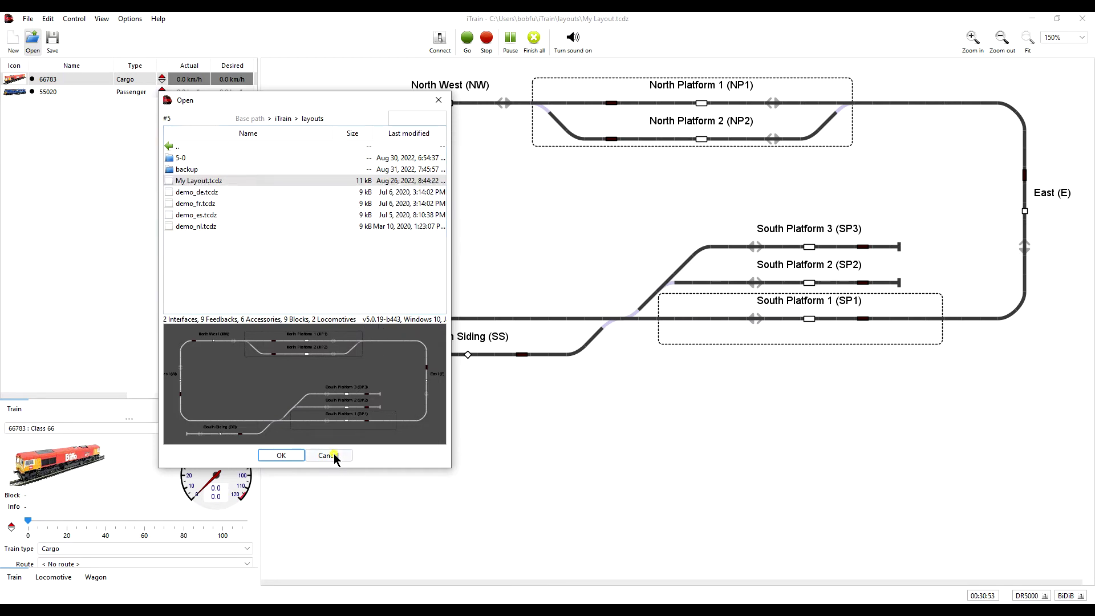
Examine the Direction: Previous settings of block B02 (SP1) in the block editor, then close the editor
{"action": "left_click", "coordinate": [48, 18]}
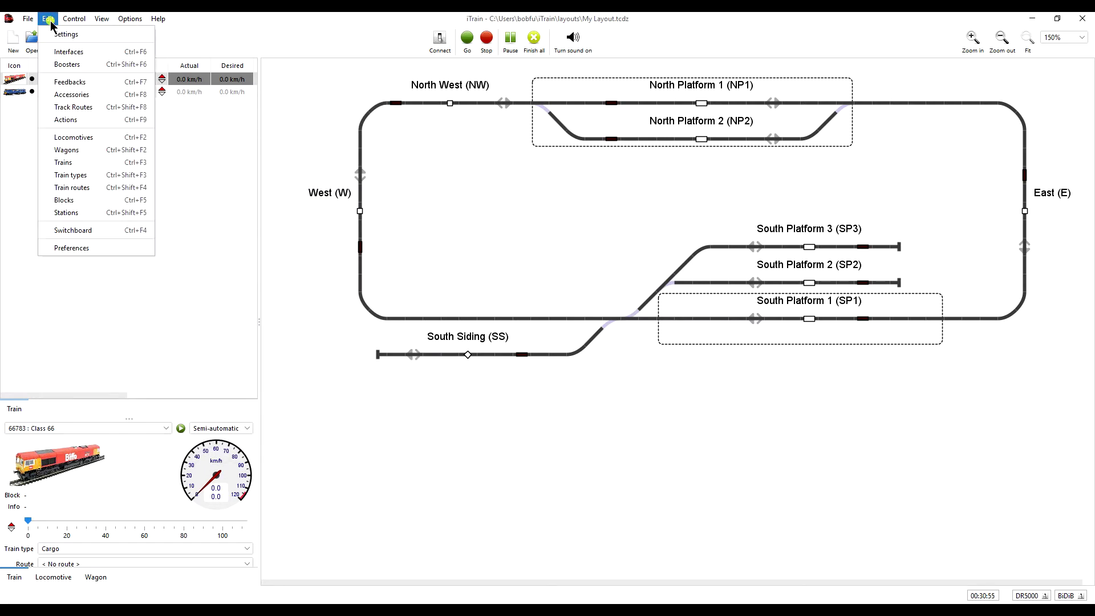
{"action": "left_click", "coordinate": [72, 200]}
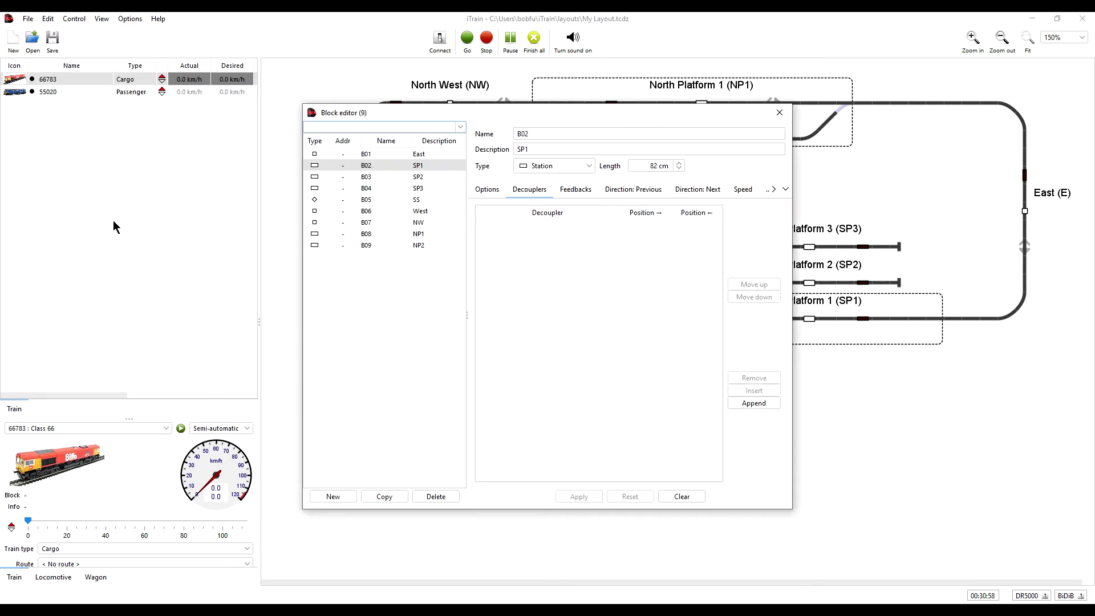
{"action": "left_click", "coordinate": [629, 189]}
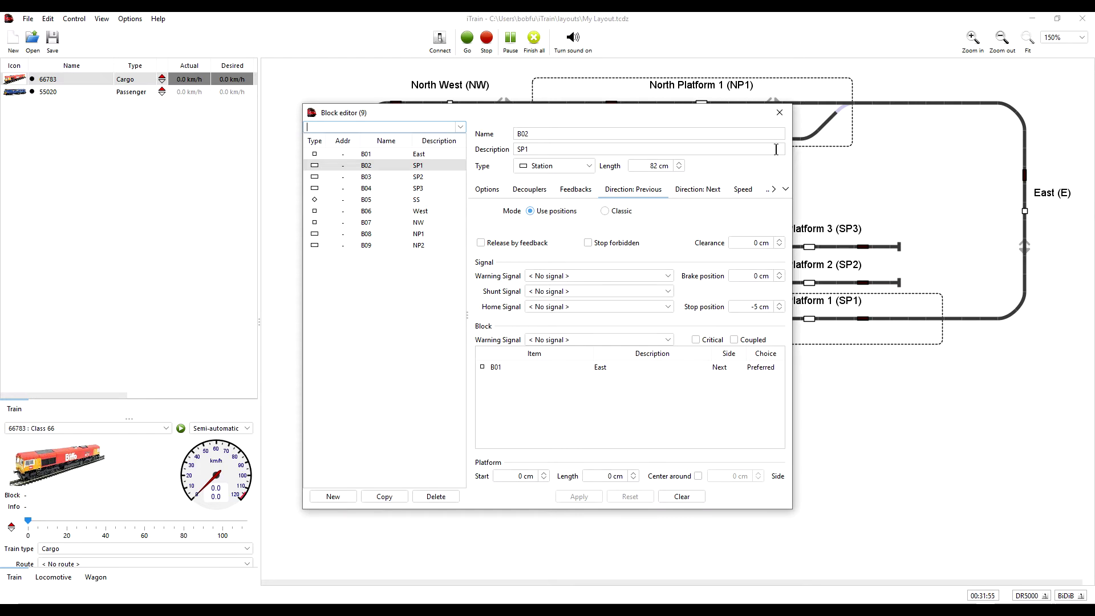
{"action": "left_click", "coordinate": [779, 116]}
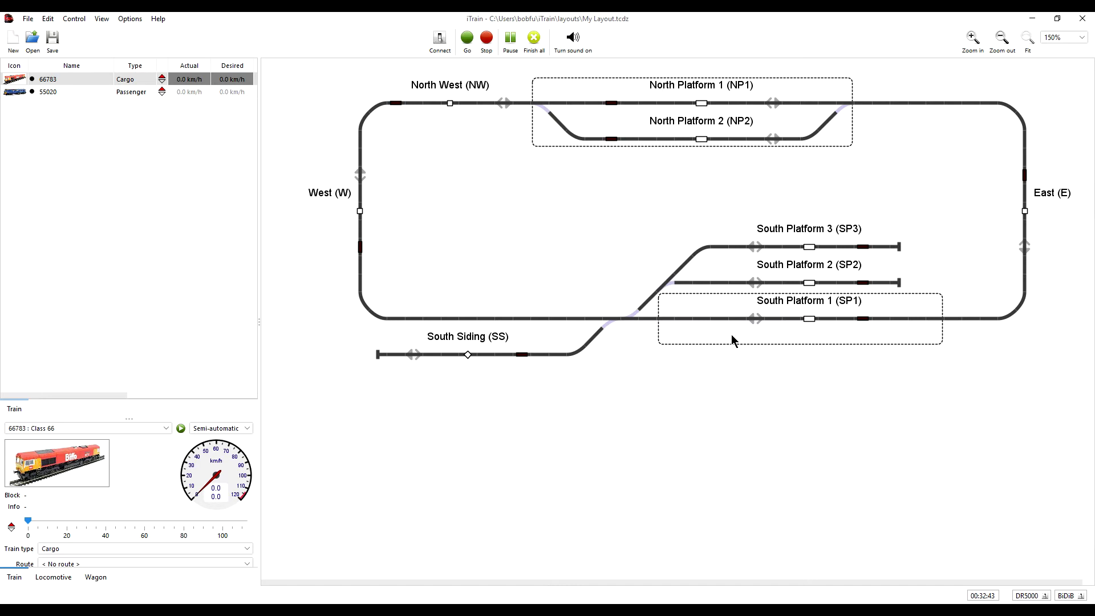
Open the switchboard editor to examine its layout and saving options, then leave it without applying anything
{"action": "left_click", "coordinate": [53, 41]}
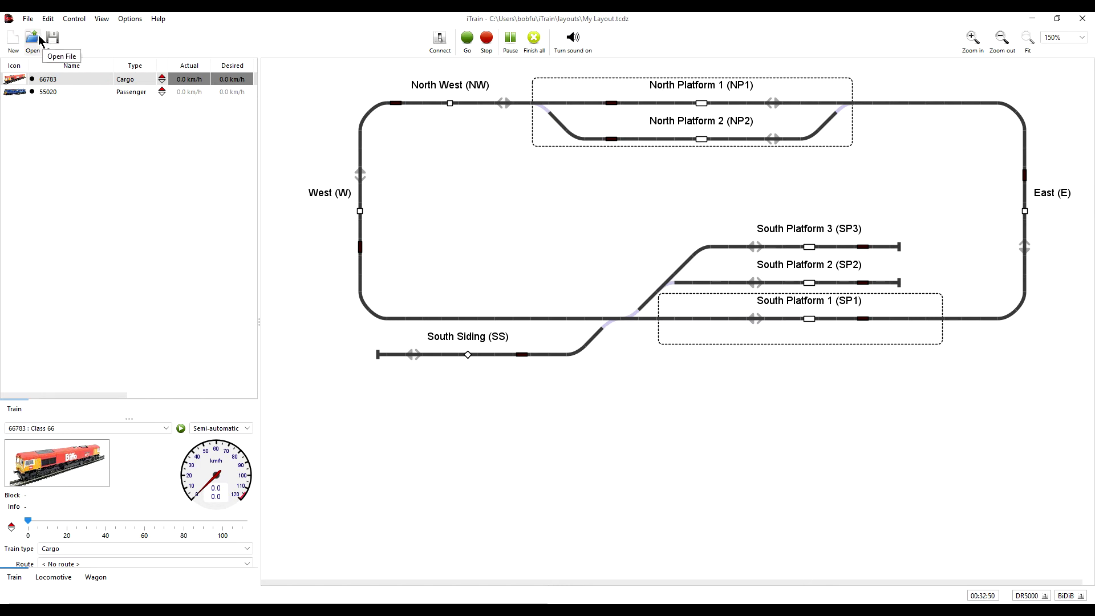
{"action": "left_click", "coordinate": [27, 20]}
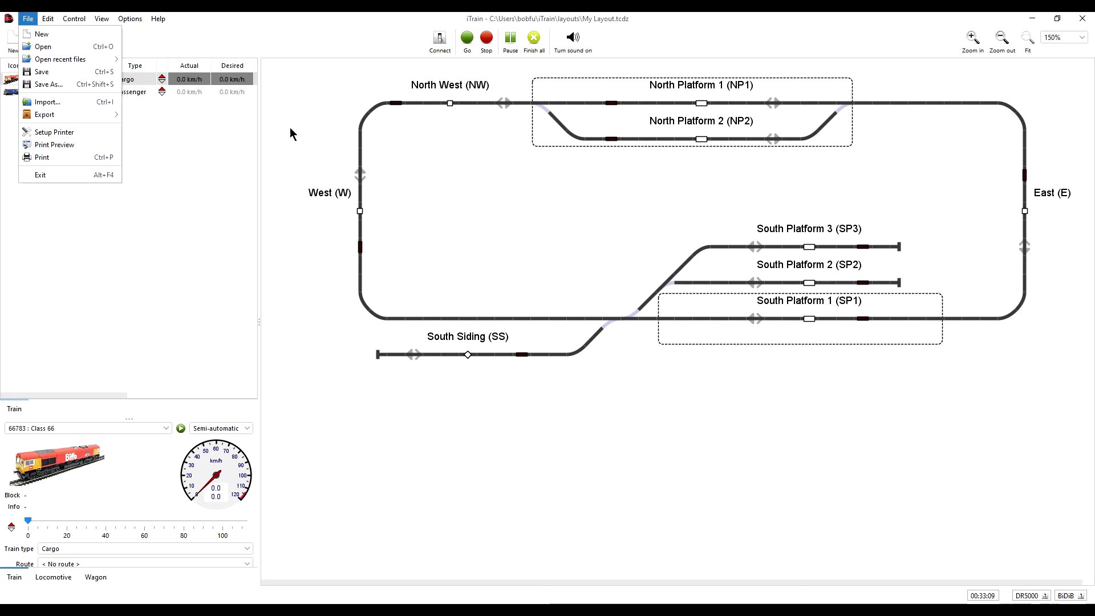
{"action": "mouse_move", "coordinate": [51, 19]}
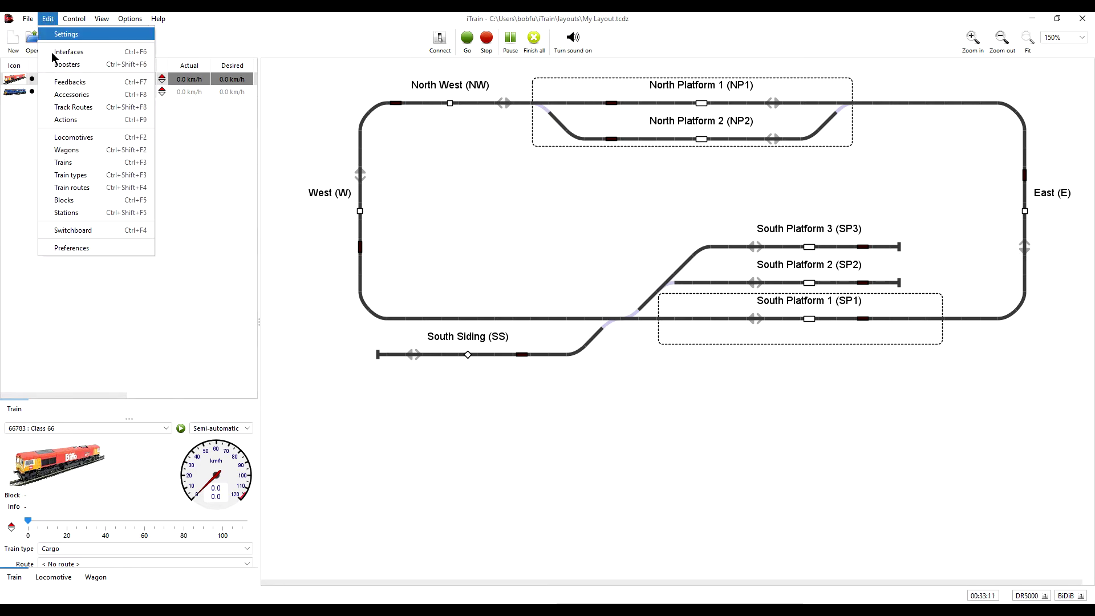
{"action": "left_click", "coordinate": [84, 232]}
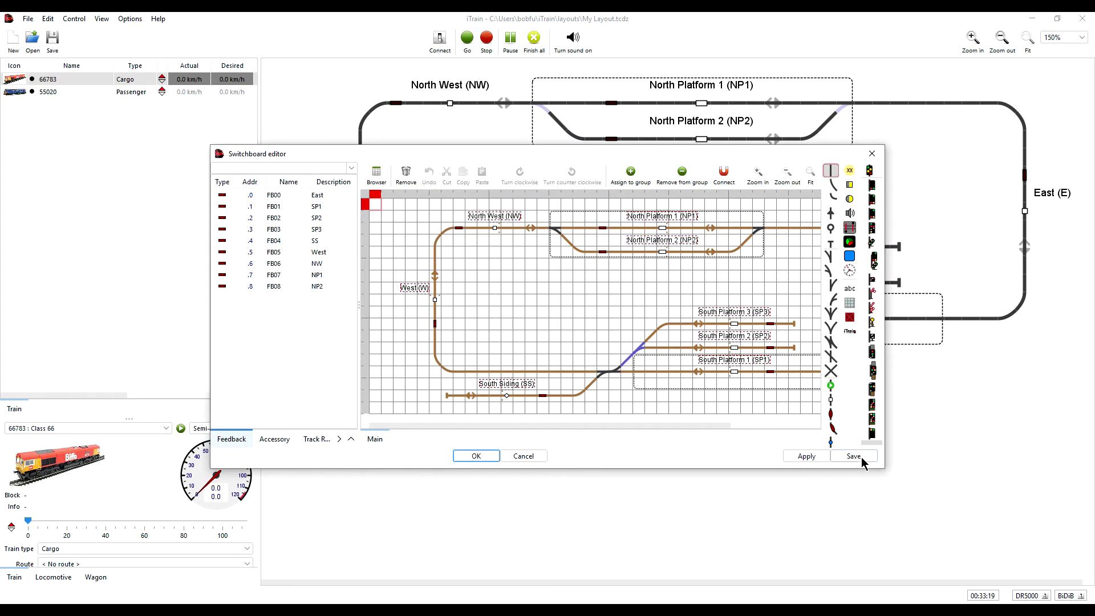
{"action": "left_click", "coordinate": [523, 456]}
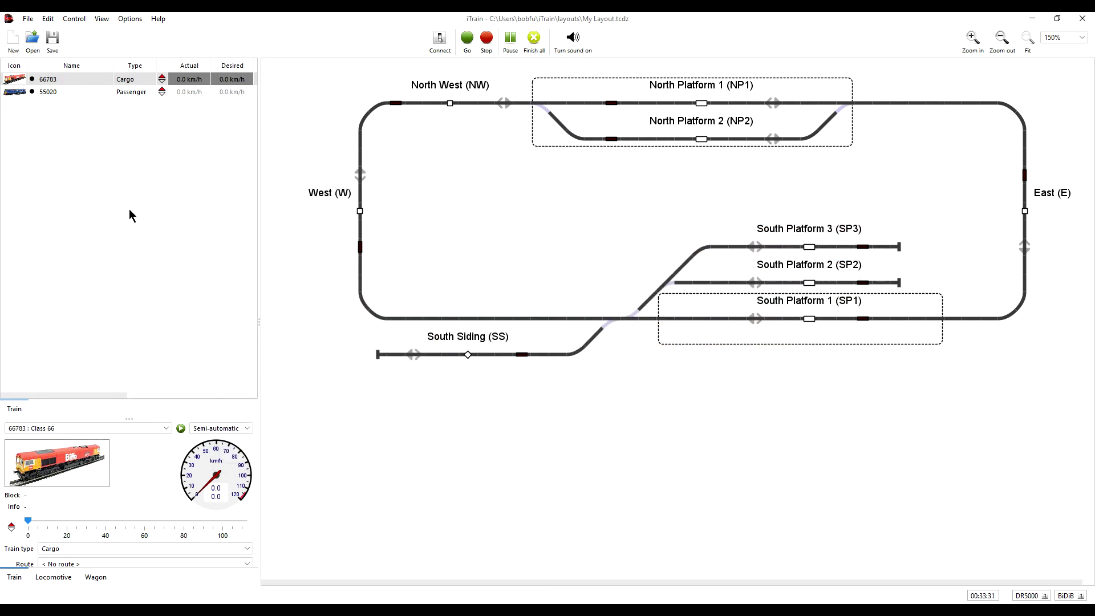
{"action": "left_click", "coordinate": [33, 41]}
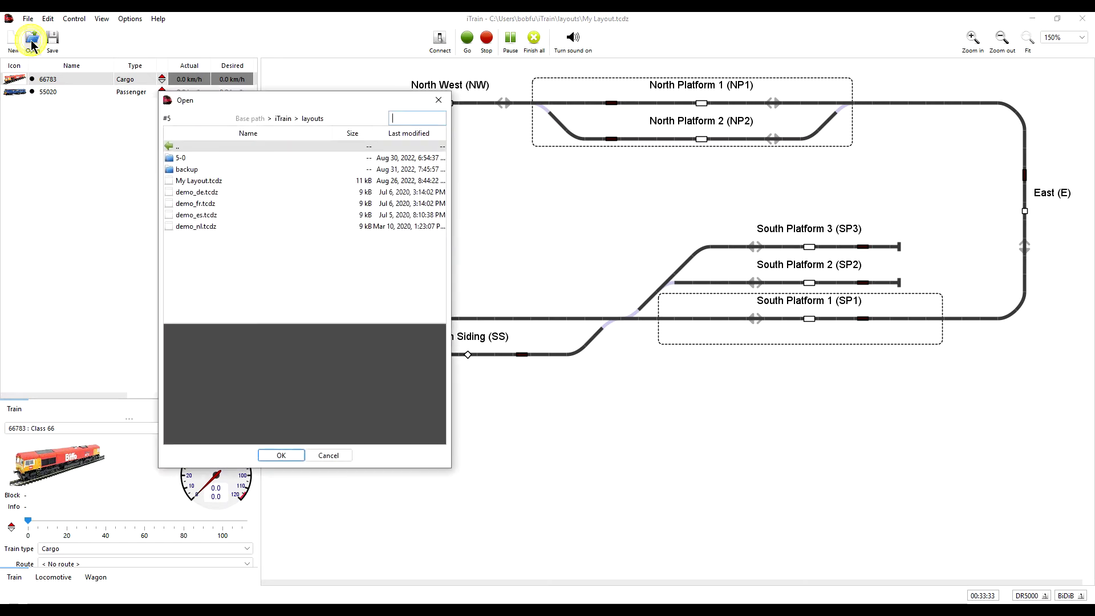
{"action": "left_click", "coordinate": [206, 193]}
{"action": "left_click", "coordinate": [294, 455]}
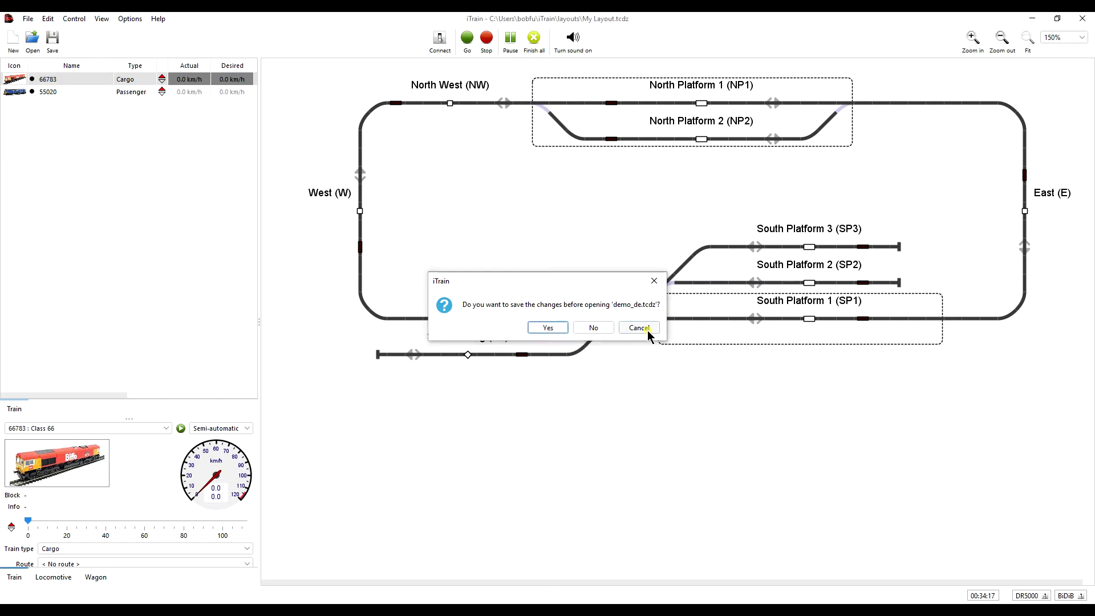
{"action": "left_click", "coordinate": [648, 331]}
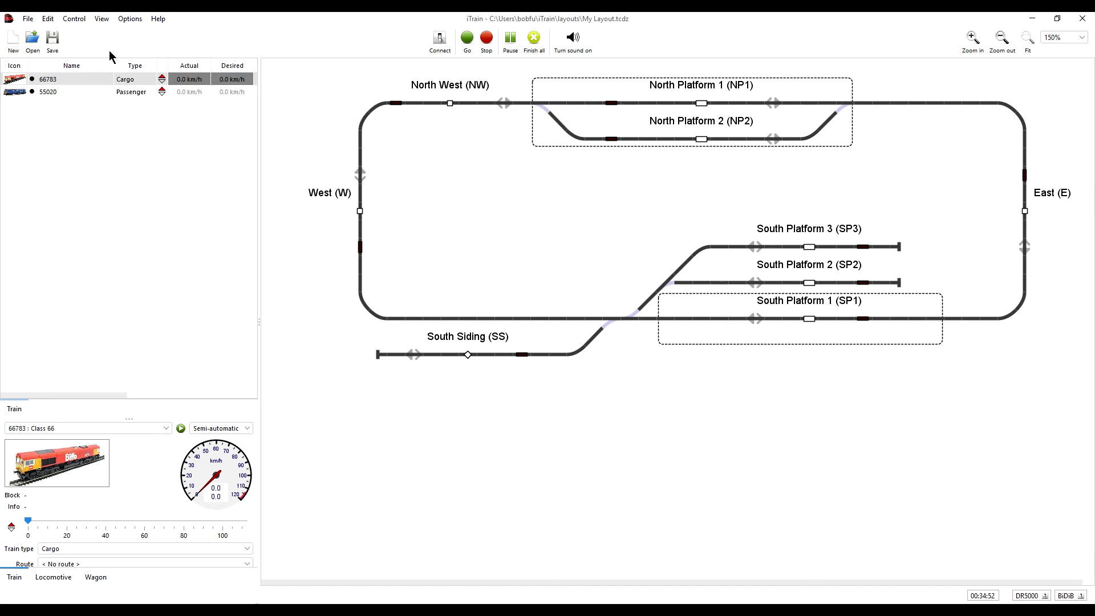
Examine the Auto save at closing option in the general preferences and leave without changing the settings
{"action": "left_click", "coordinate": [45, 20]}
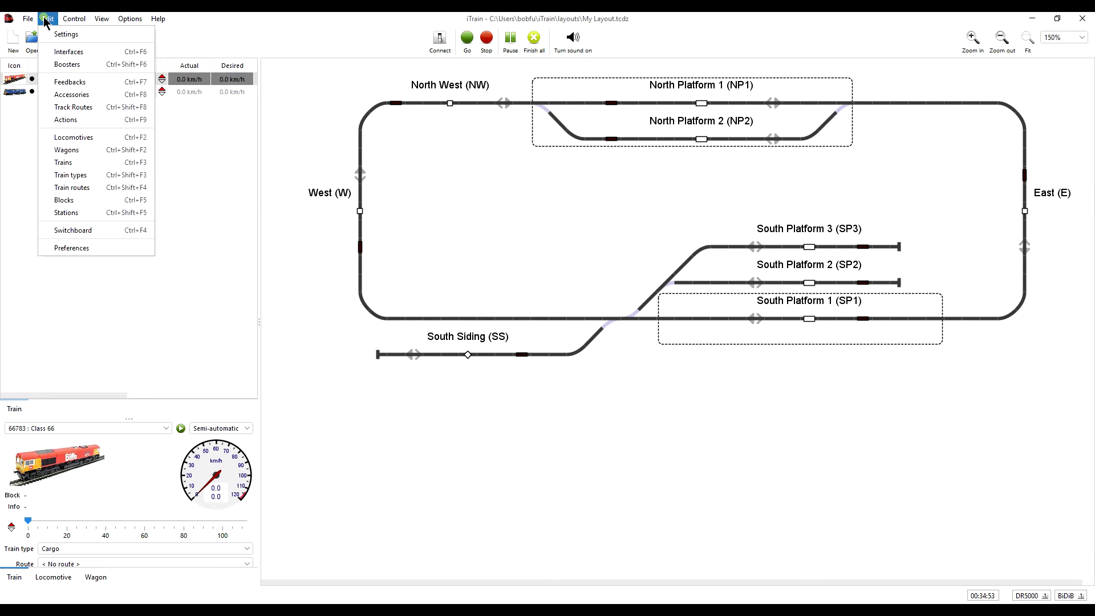
{"action": "left_click", "coordinate": [73, 247]}
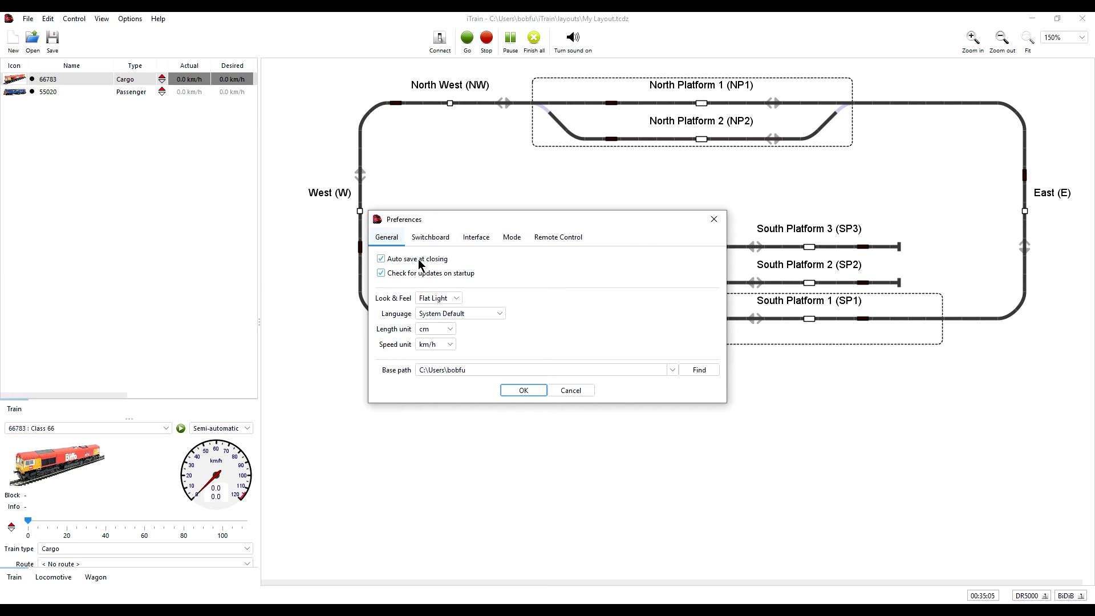
{"action": "left_click", "coordinate": [380, 259]}
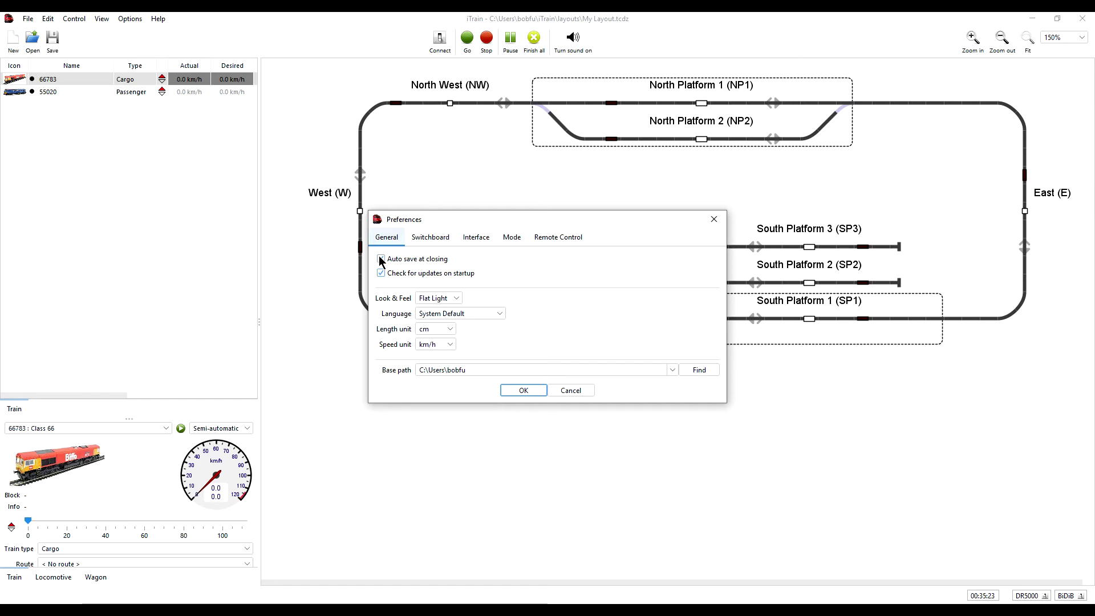
{"action": "left_click", "coordinate": [381, 260]}
{"action": "left_click", "coordinate": [571, 391]}
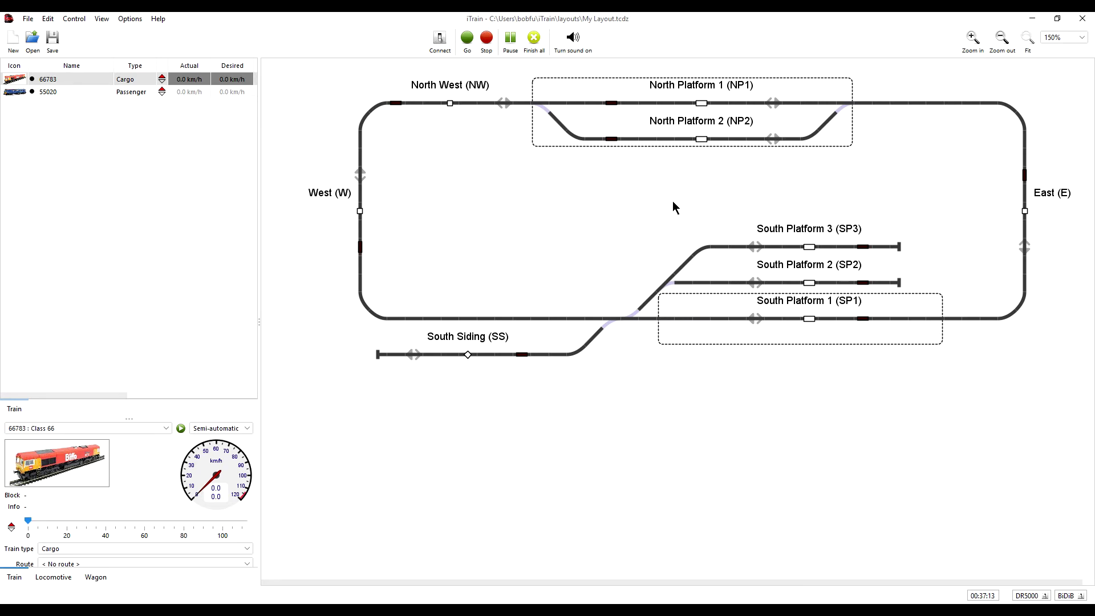
Save the current layout and check the version details of My Layout.tcdz in the layouts folder
{"action": "left_click", "coordinate": [56, 40]}
{"action": "left_click", "coordinate": [33, 40]}
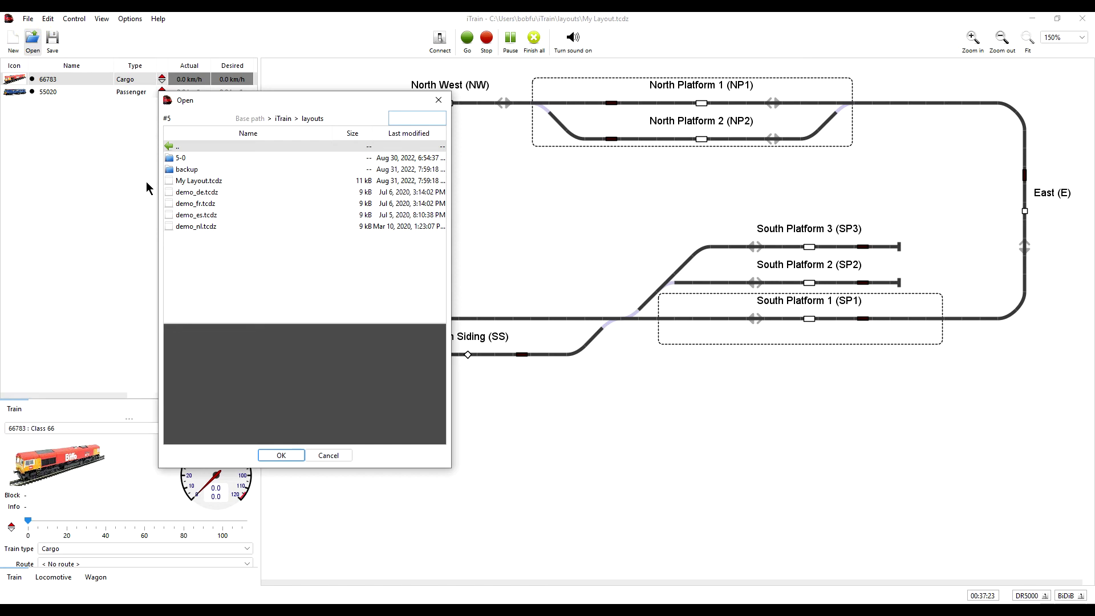
{"action": "left_click", "coordinate": [214, 180]}
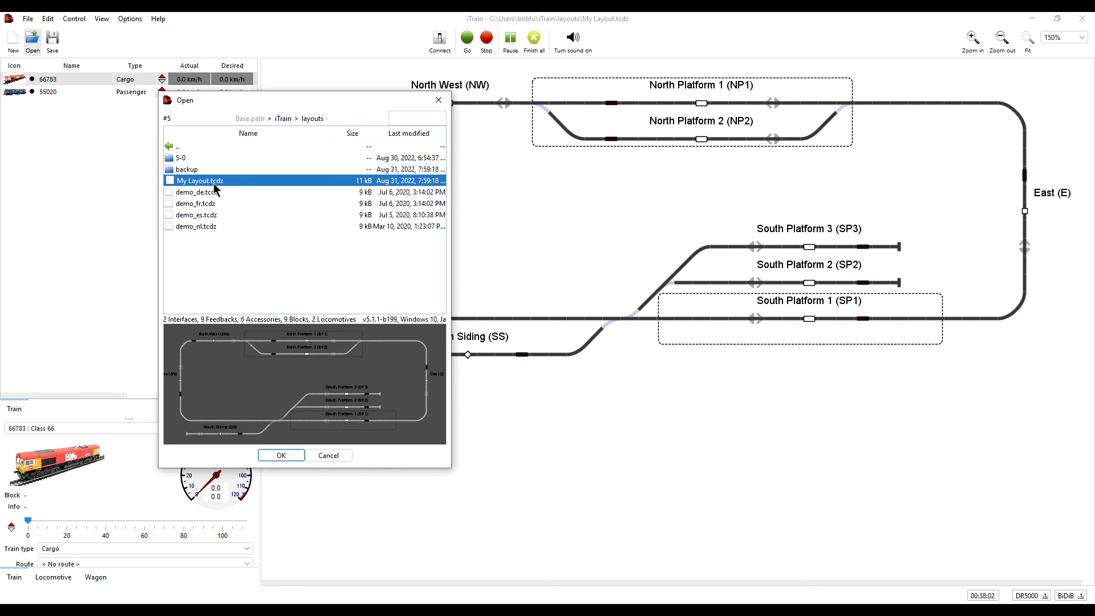
Compare the version details of the My Layout backup in the backup folder with My Layout.tcdz, opening neither file
{"action": "left_click", "coordinate": [171, 170]}
{"action": "double_click", "coordinate": [171, 171]}
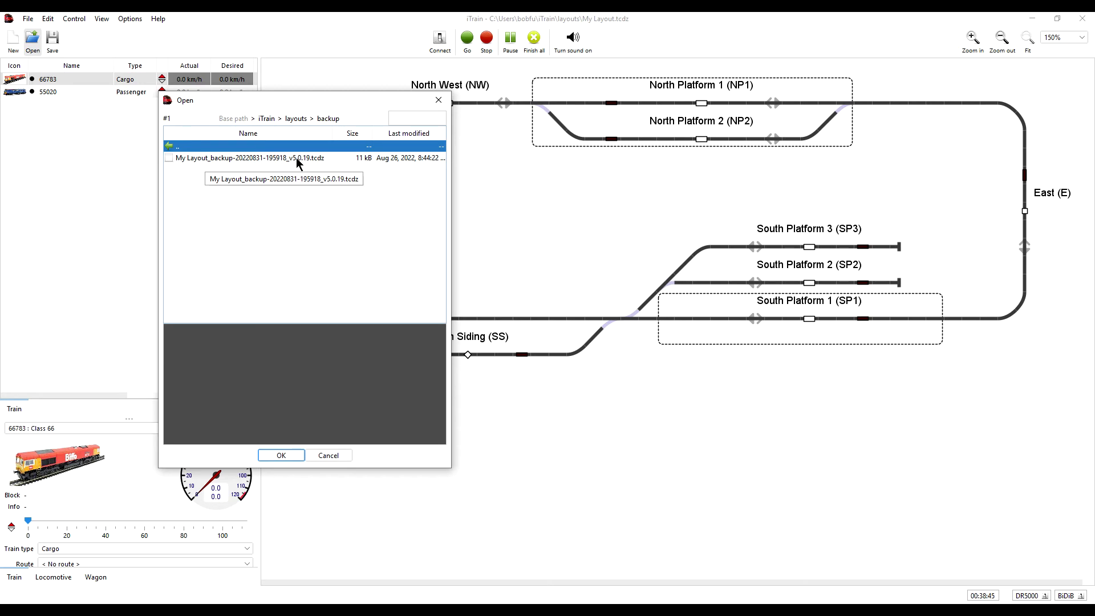
{"action": "left_click", "coordinate": [259, 158]}
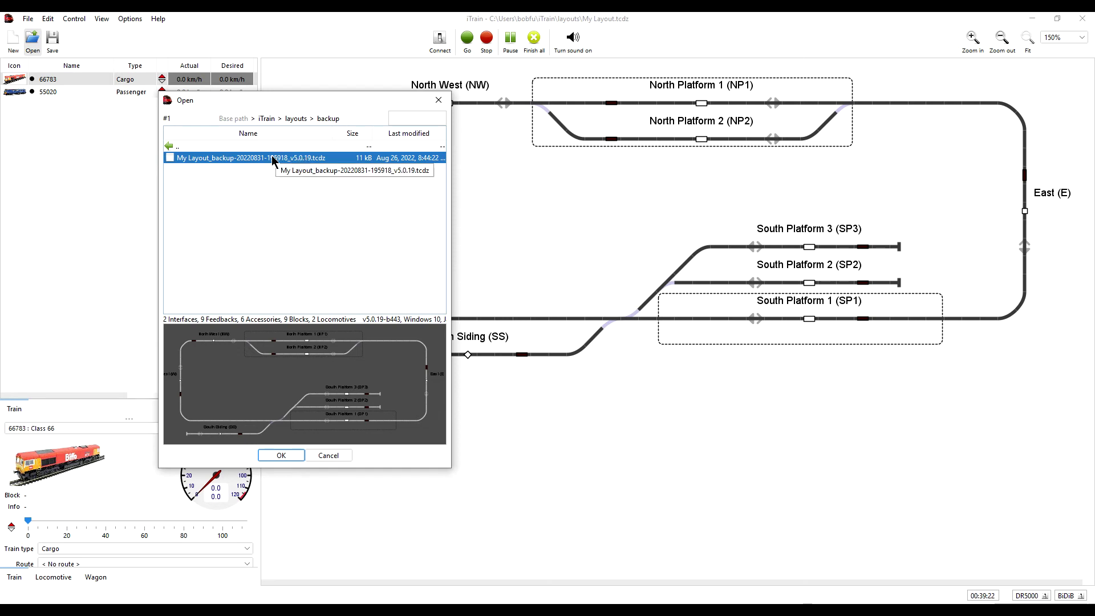
{"action": "double_click", "coordinate": [169, 147]}
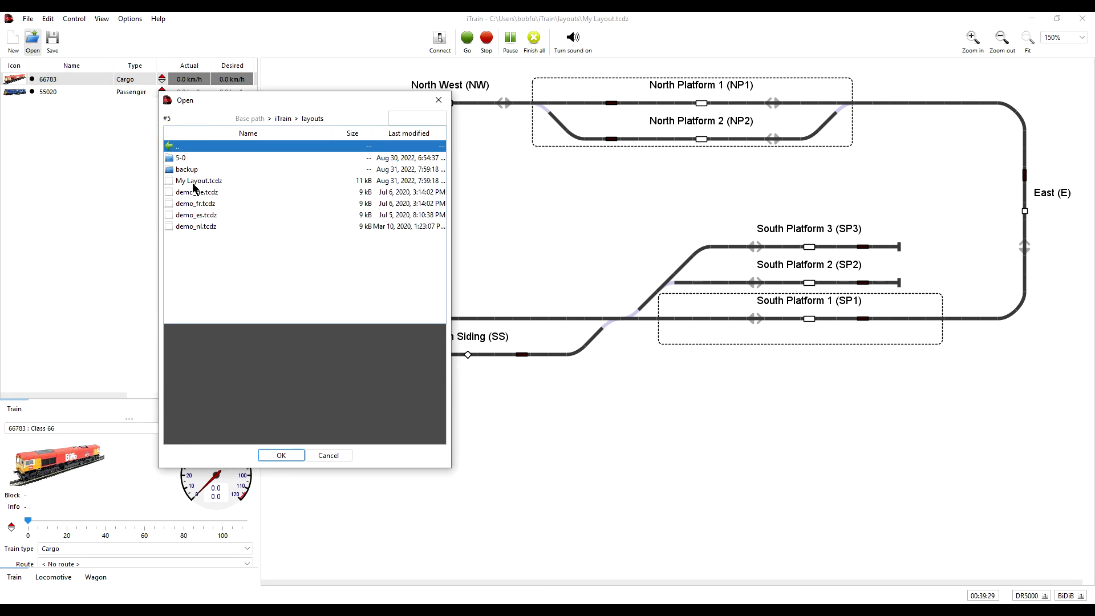
{"action": "left_click", "coordinate": [197, 182]}
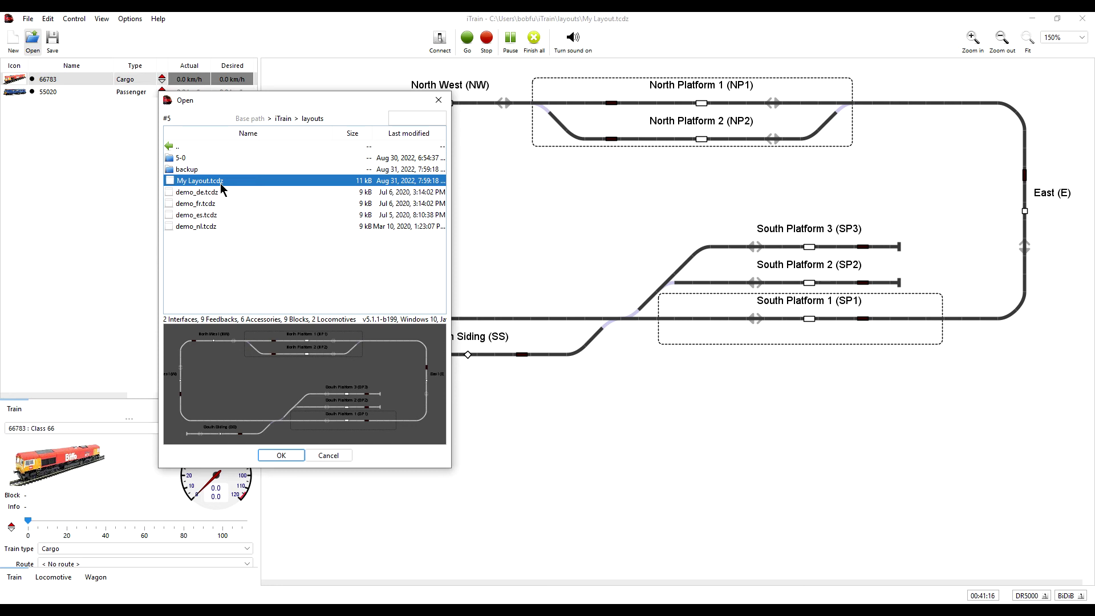
{"action": "left_click", "coordinate": [343, 454]}
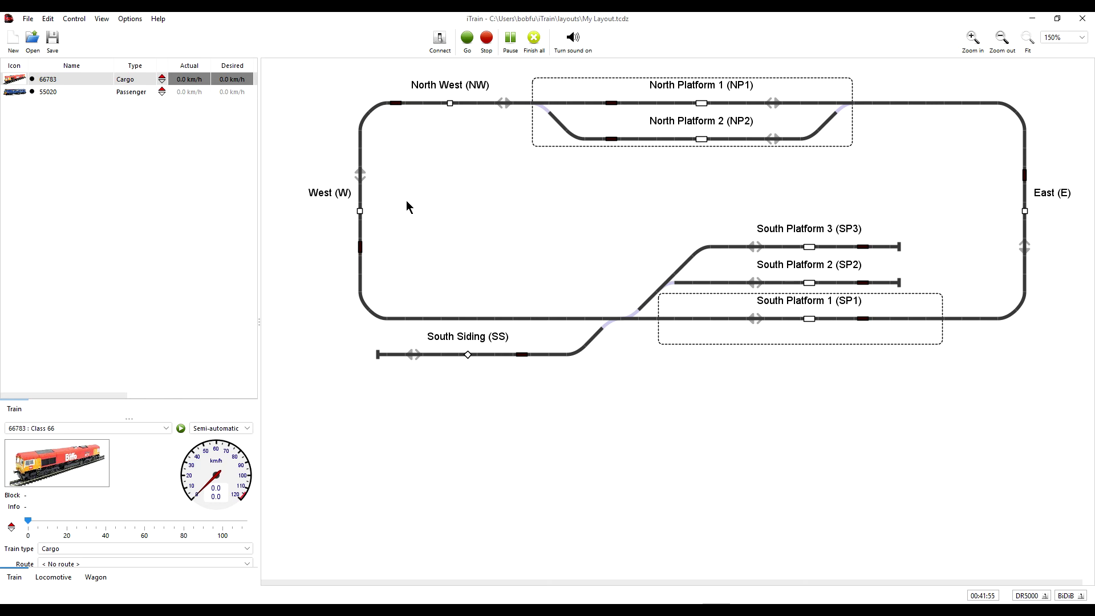
Open the layout demo_de.tcdz from the layouts folder without saving changes to the current layout
{"action": "left_click", "coordinate": [32, 41]}
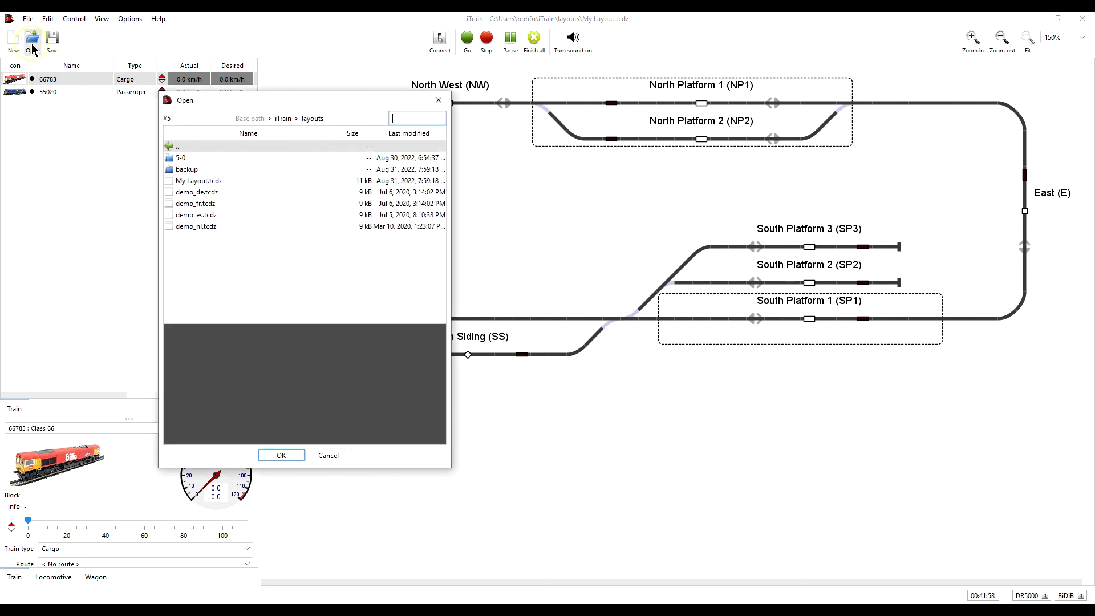
{"action": "left_click", "coordinate": [207, 193]}
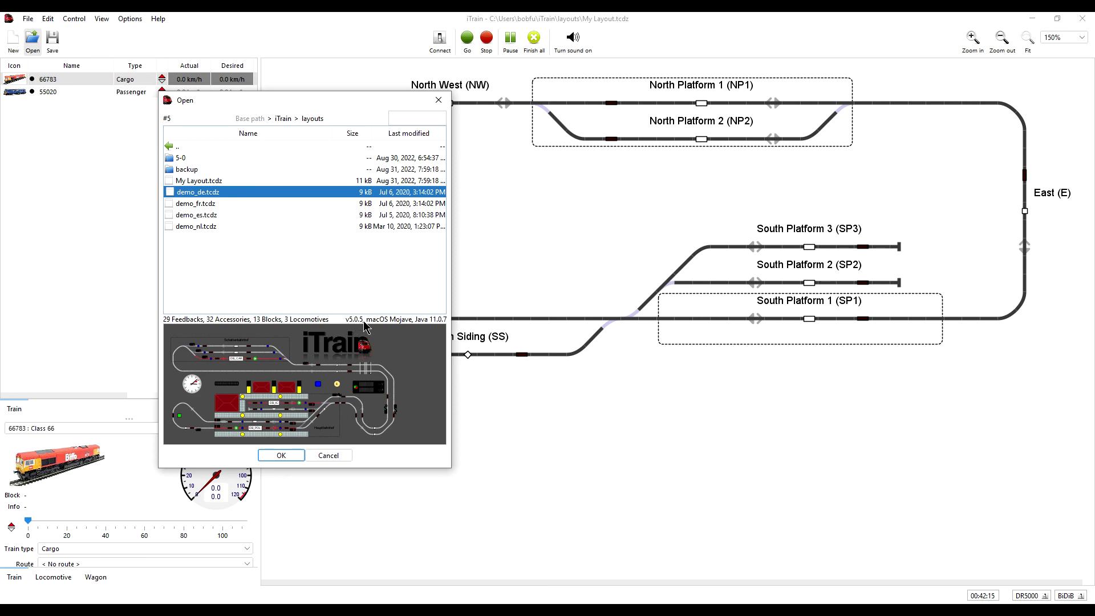
{"action": "left_click", "coordinate": [282, 451]}
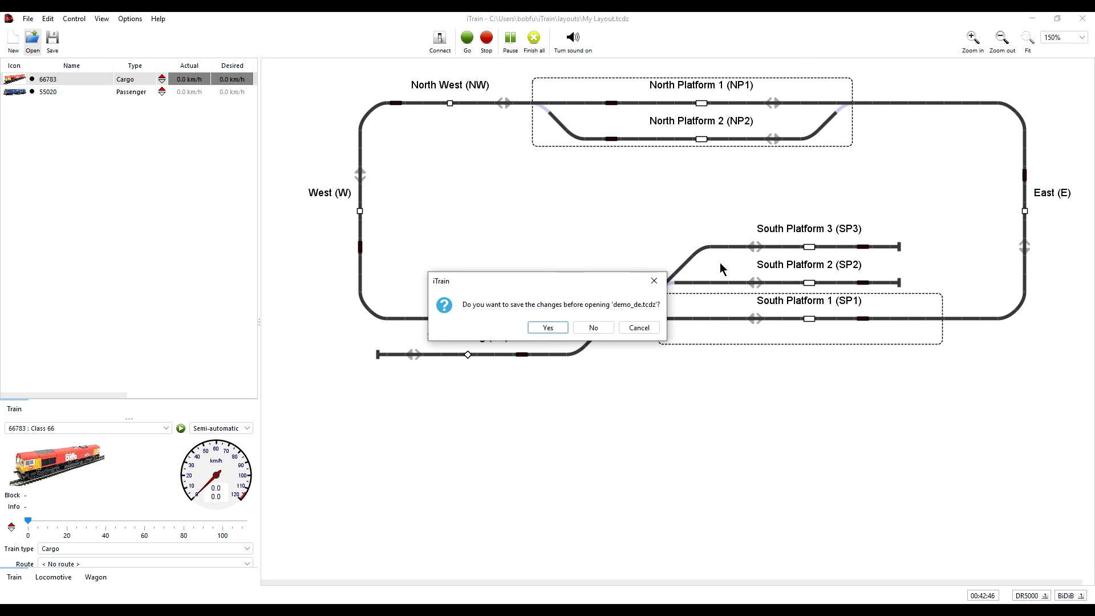
{"action": "left_click", "coordinate": [593, 327]}
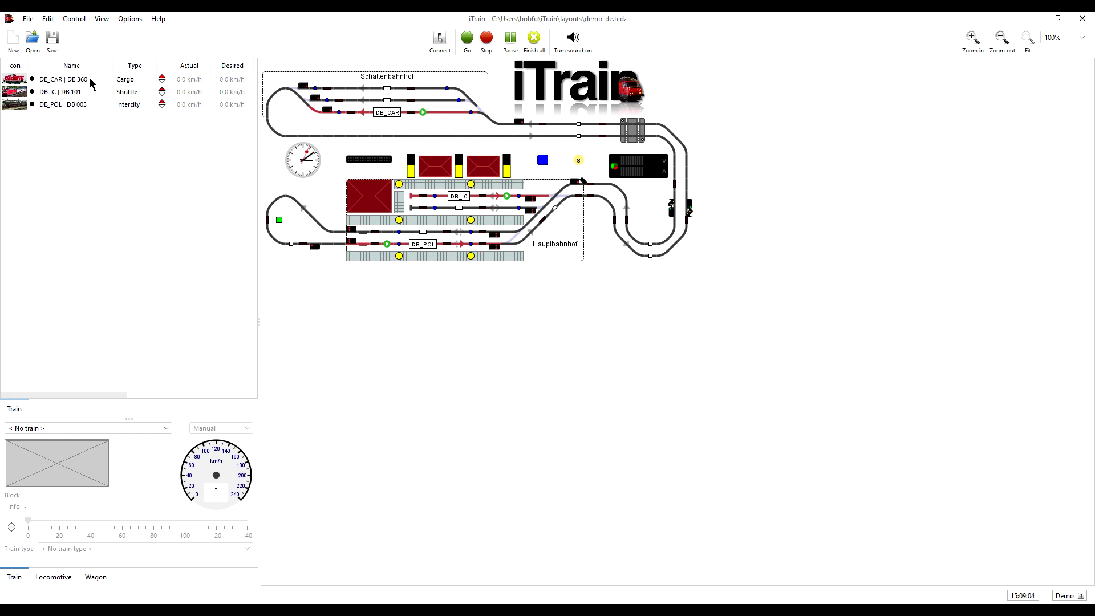
Save the open demo layout as a separate copy named demo_de511.tcdz in the layouts folder
{"action": "left_click", "coordinate": [28, 19]}
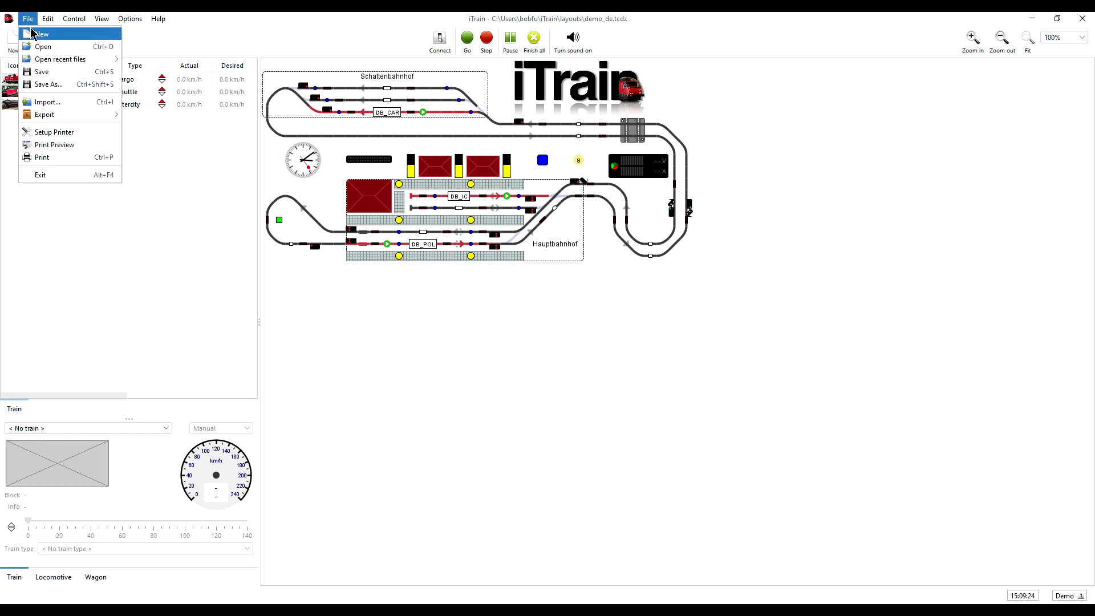
{"action": "left_click", "coordinate": [45, 85]}
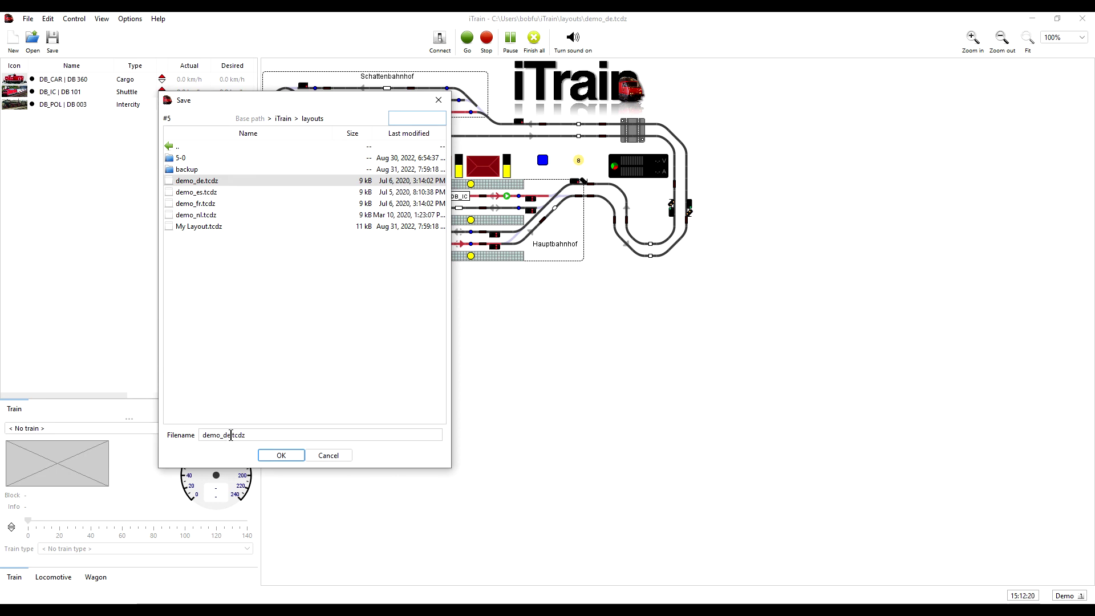
{"action": "left_click", "coordinate": [231, 435]}
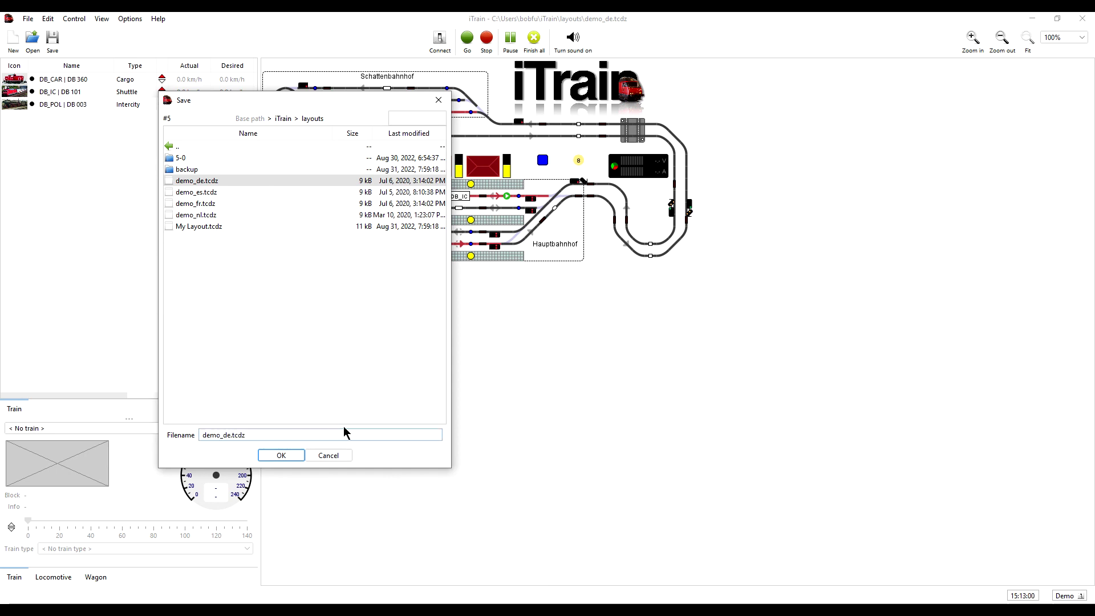
{"action": "type", "text": "51"}
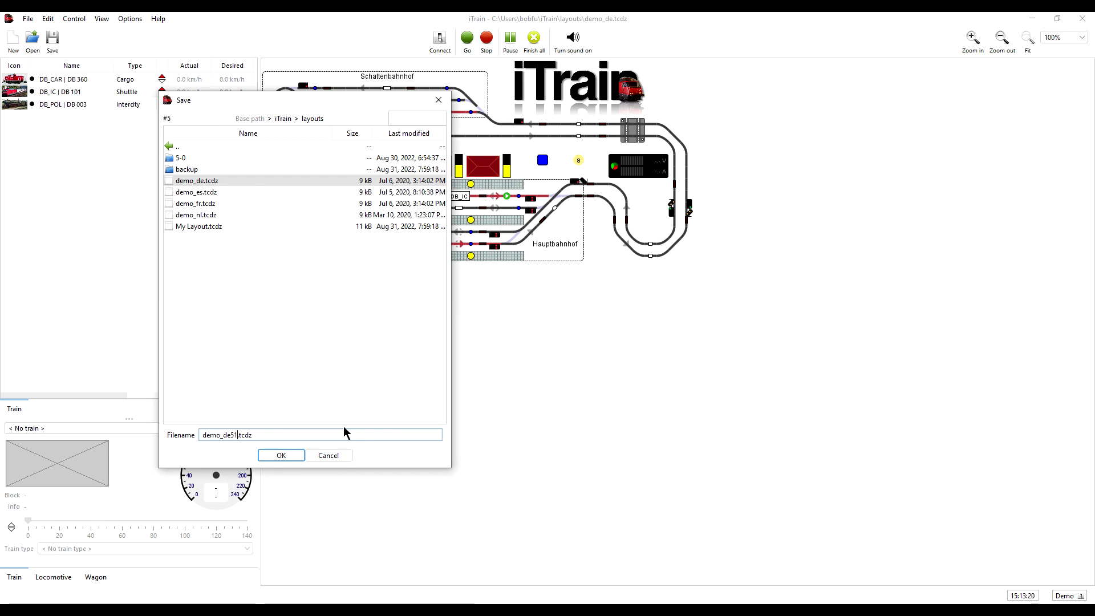
{"action": "type", "text": "1"}
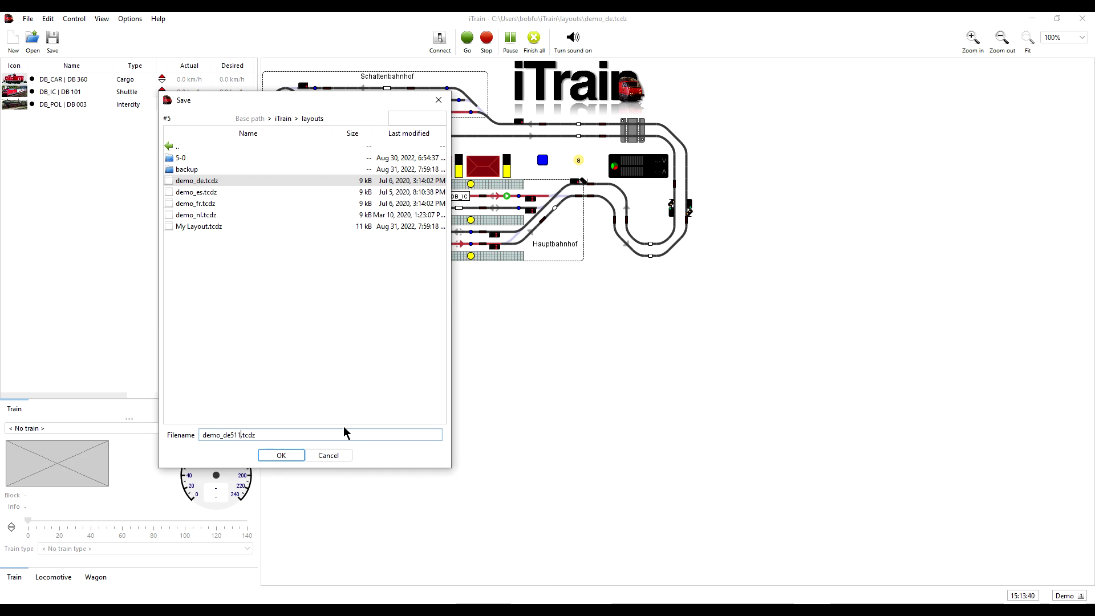
{"action": "left_click", "coordinate": [282, 455]}
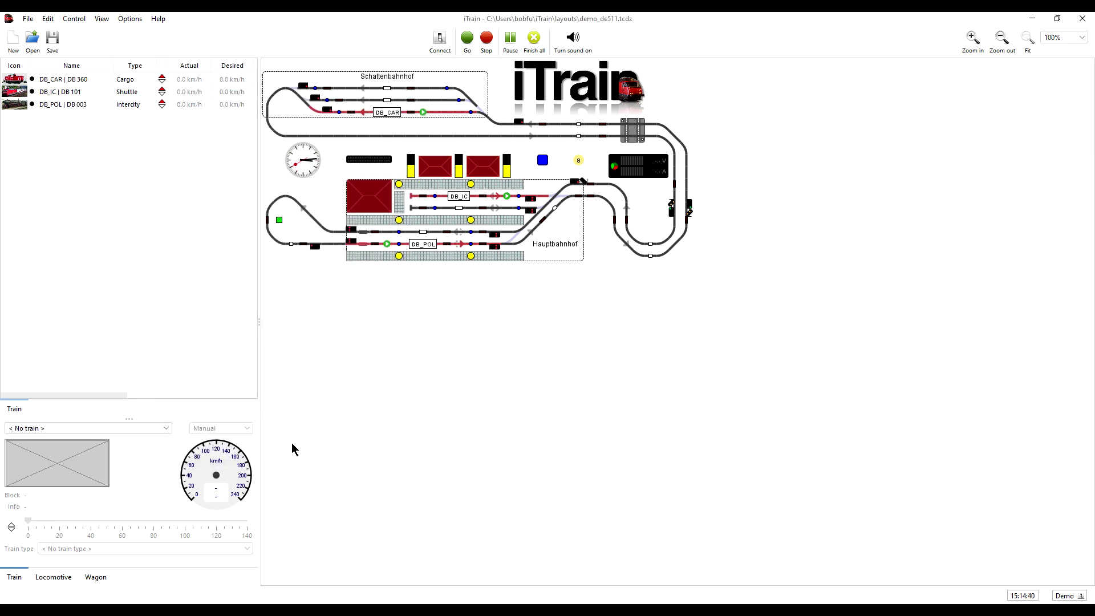
Compare the version details of demo_de511.tcdz and demo_de.tcdz and check the backup folder, without opening any file
{"action": "left_click", "coordinate": [31, 45]}
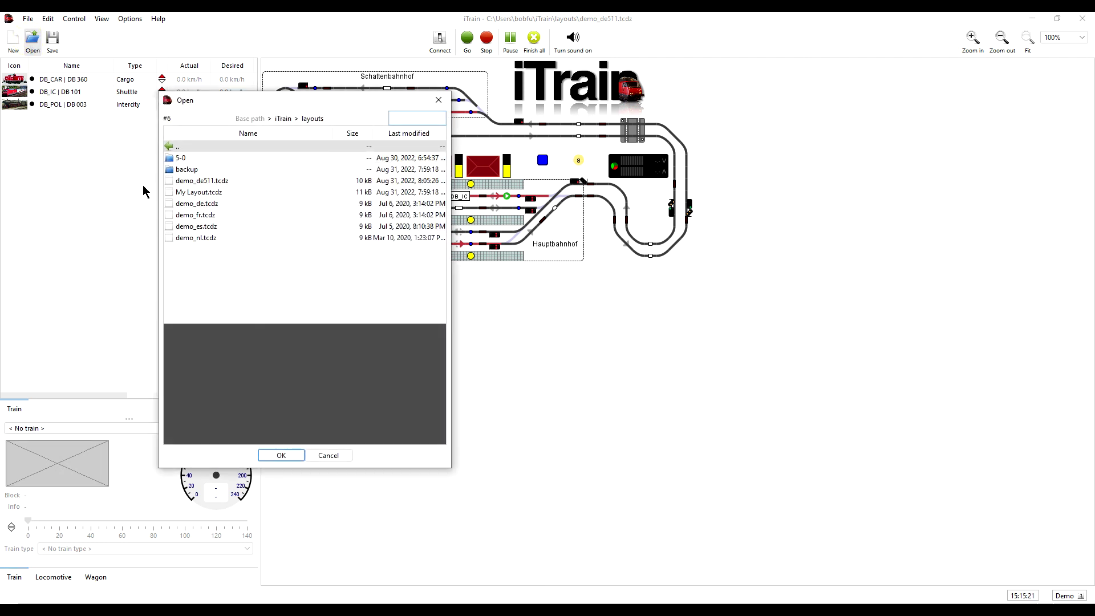
{"action": "left_click", "coordinate": [189, 183]}
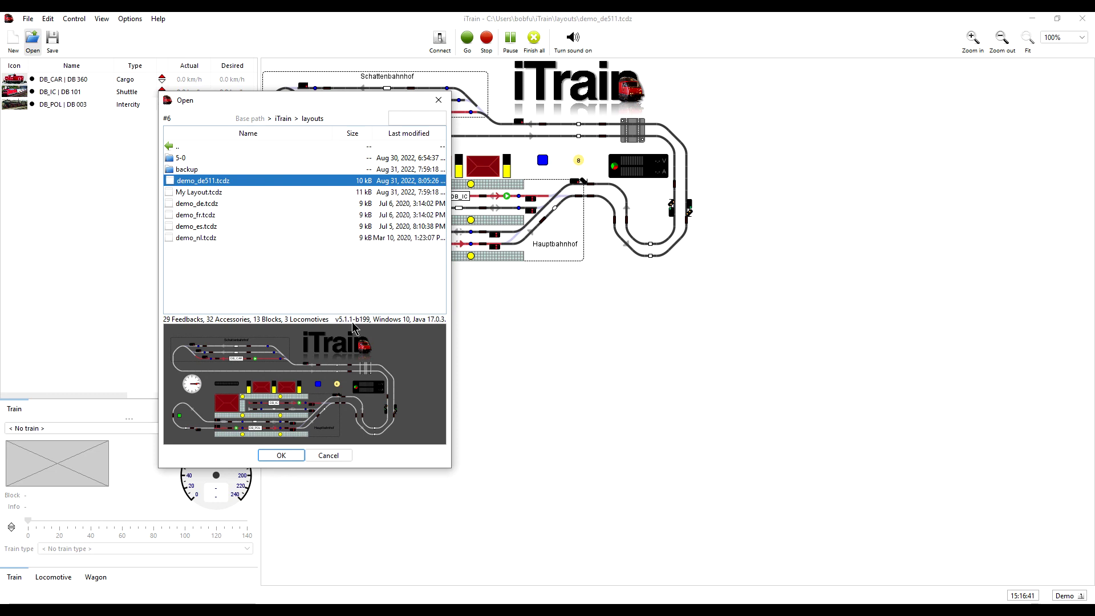
{"action": "left_click", "coordinate": [193, 208]}
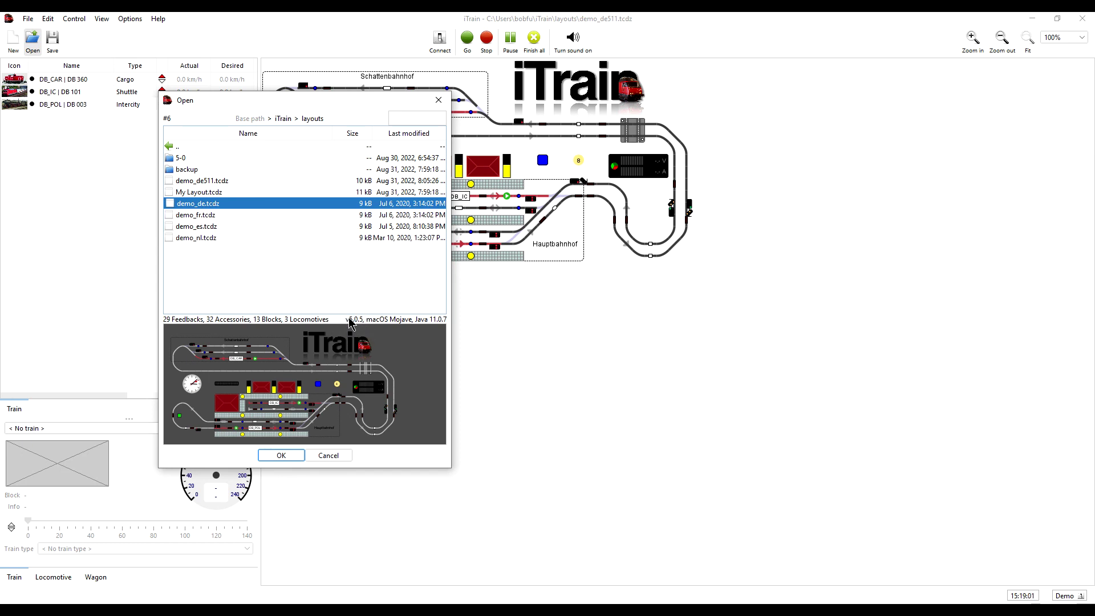
{"action": "double_click", "coordinate": [168, 171]}
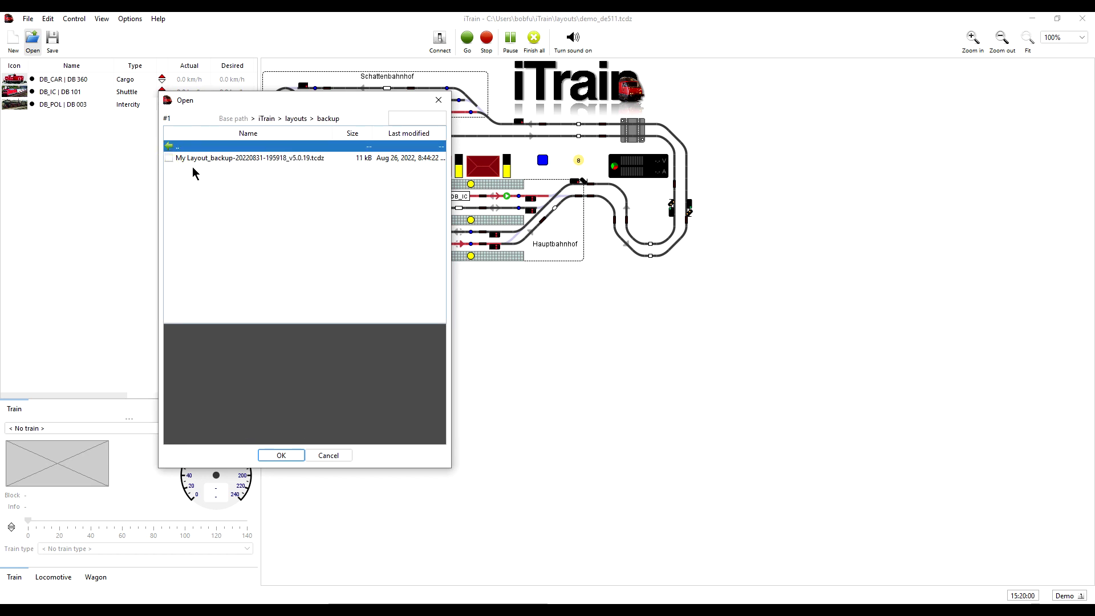
{"action": "left_click", "coordinate": [340, 456]}
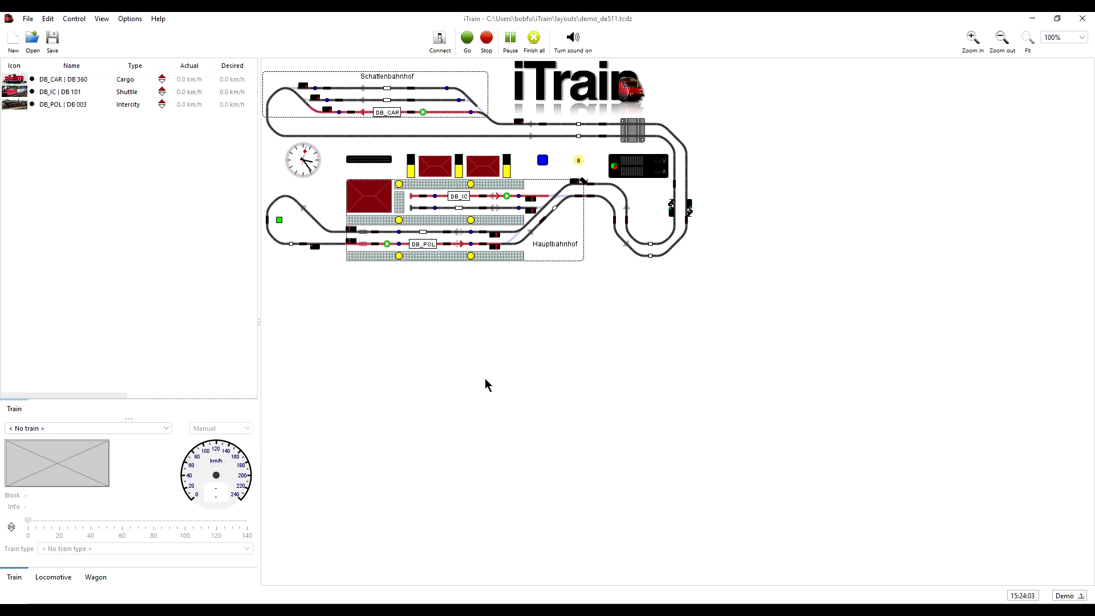